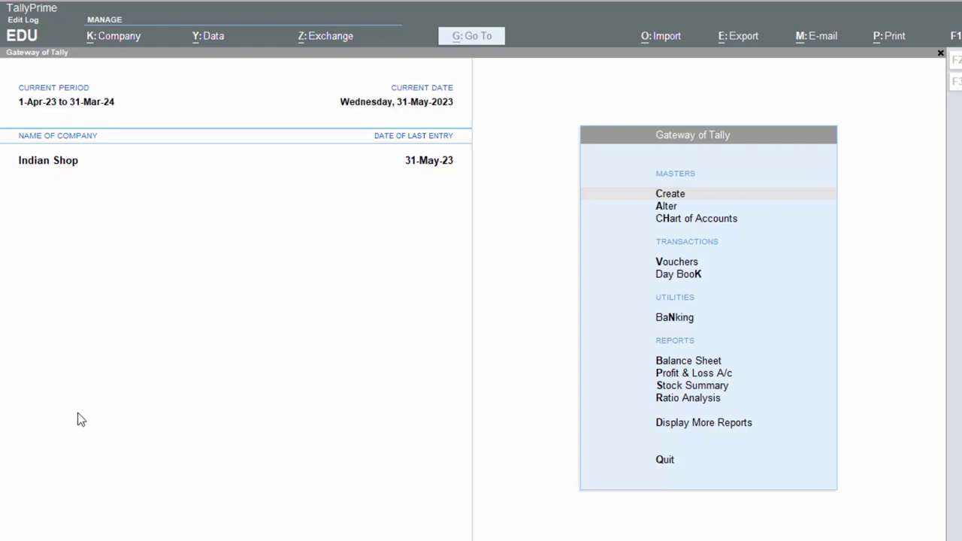
Step: Start a new Sales voucher, change its number to 5, and enter the reference number
click(160, 276)
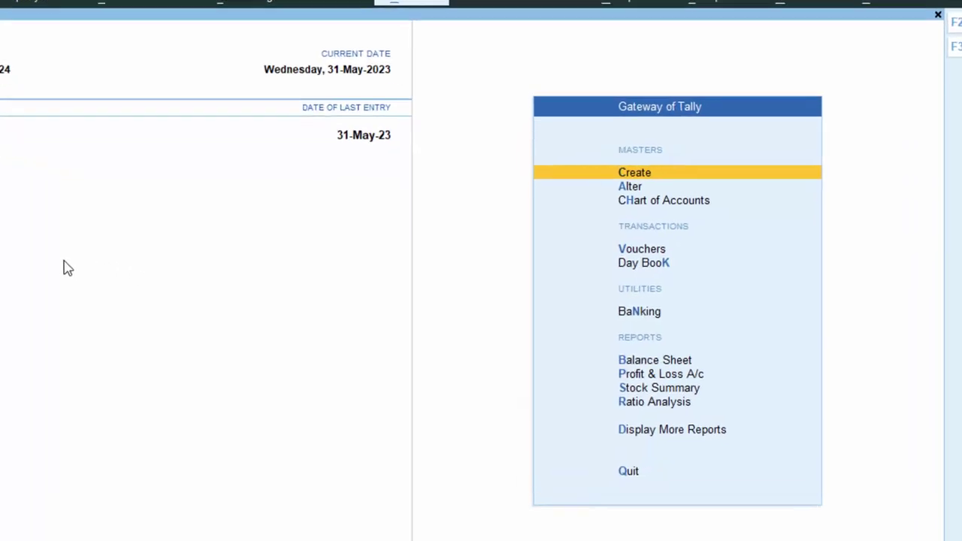
key(v)
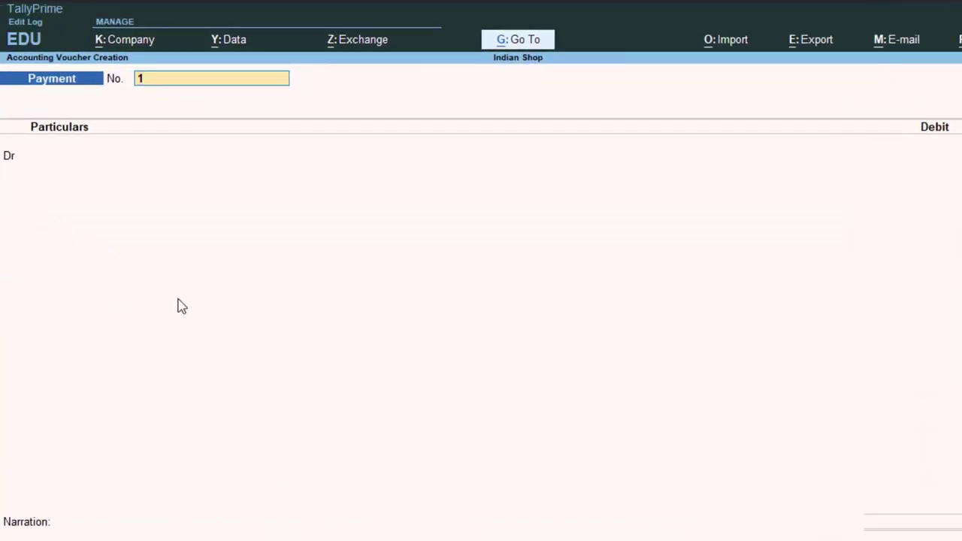
key(F8)
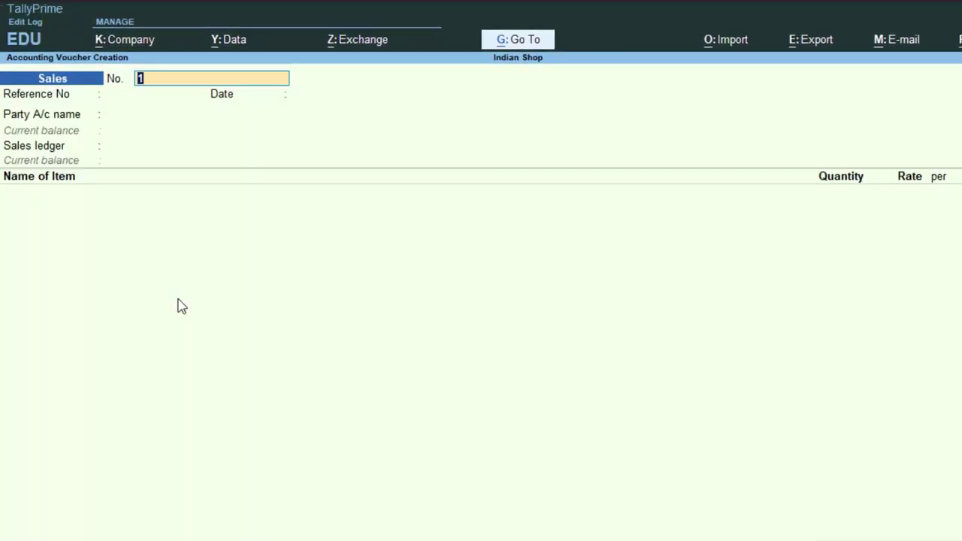
key(Return)
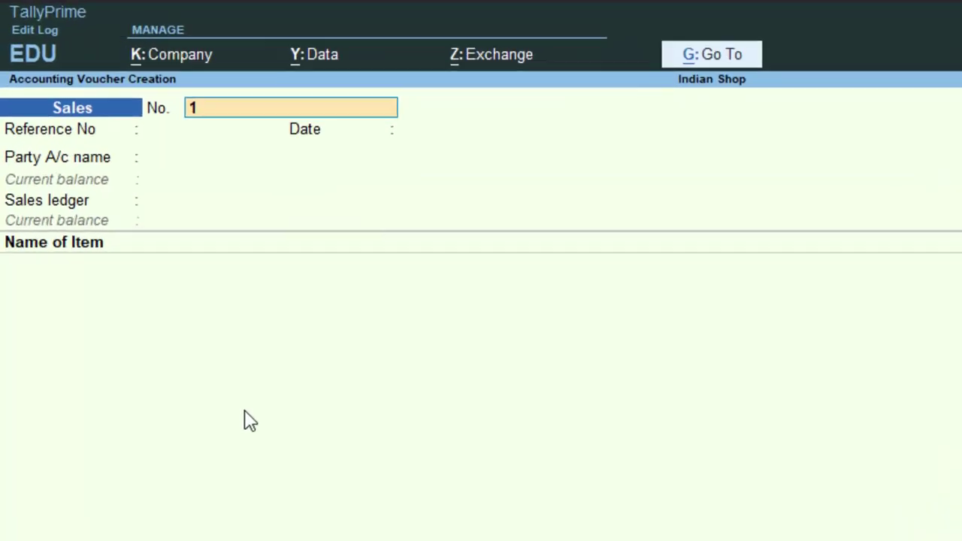
text(5)
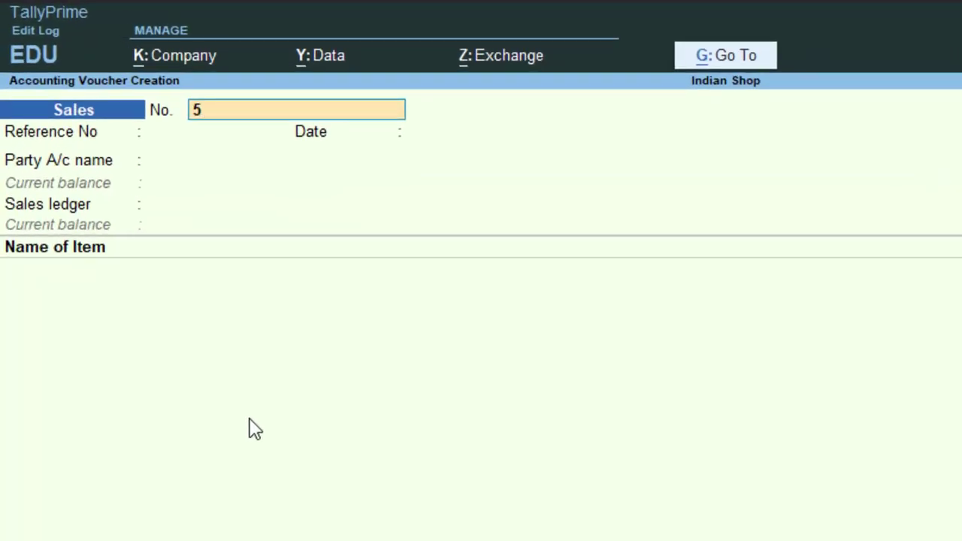
key(Return)
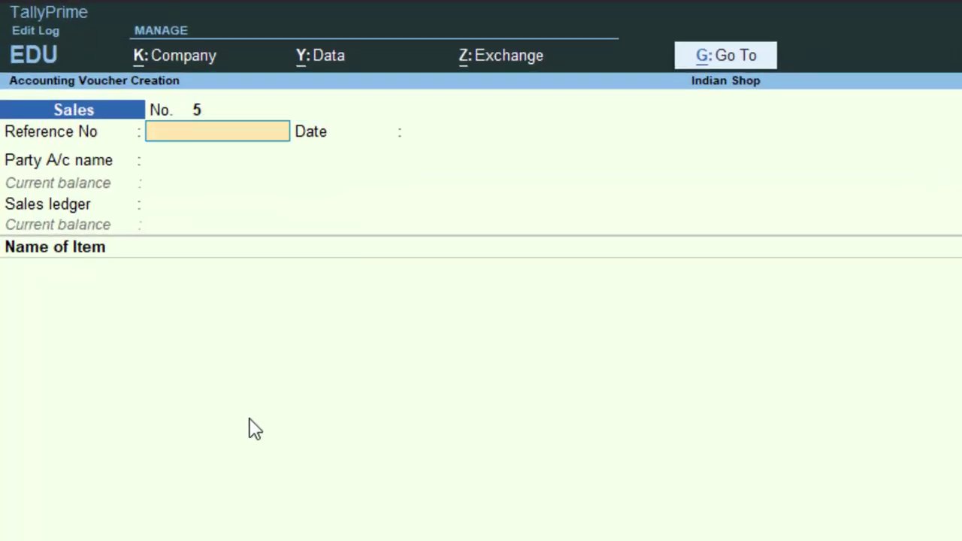
text(45465)
key(Return)
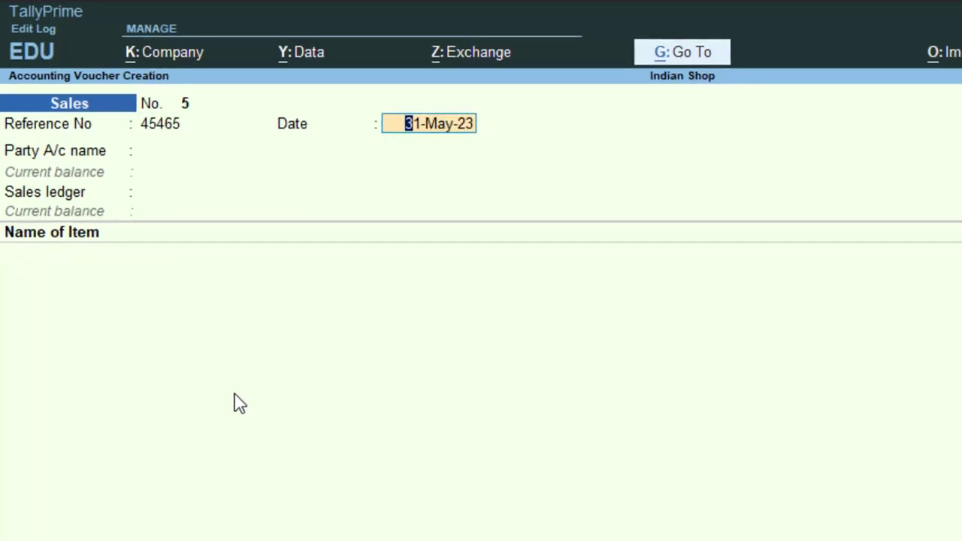
Step: Keep the date 31-May-23, choose Cash as party with Regular GST registration, and select the Sales ledger
key(Return)
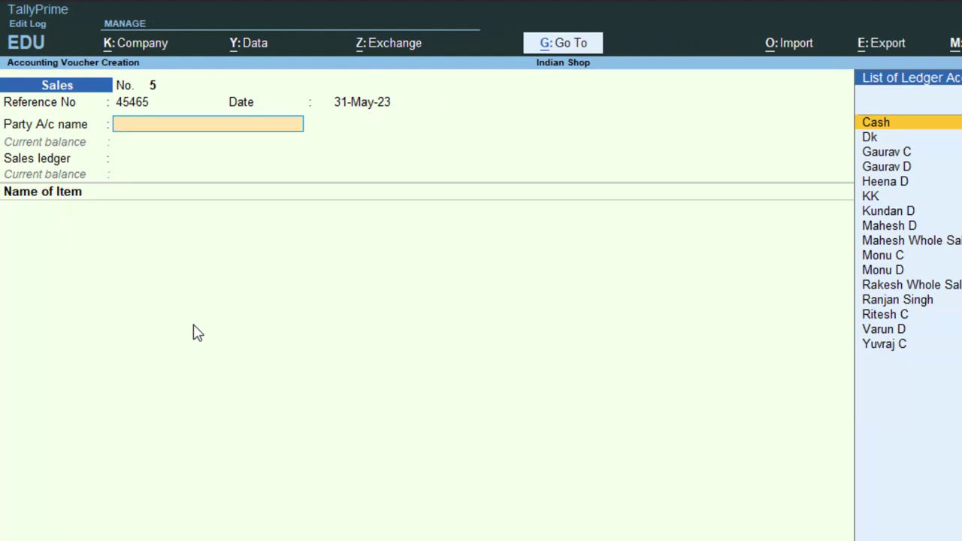
key(Return)
key(Return)
key(Return)
key(Return)
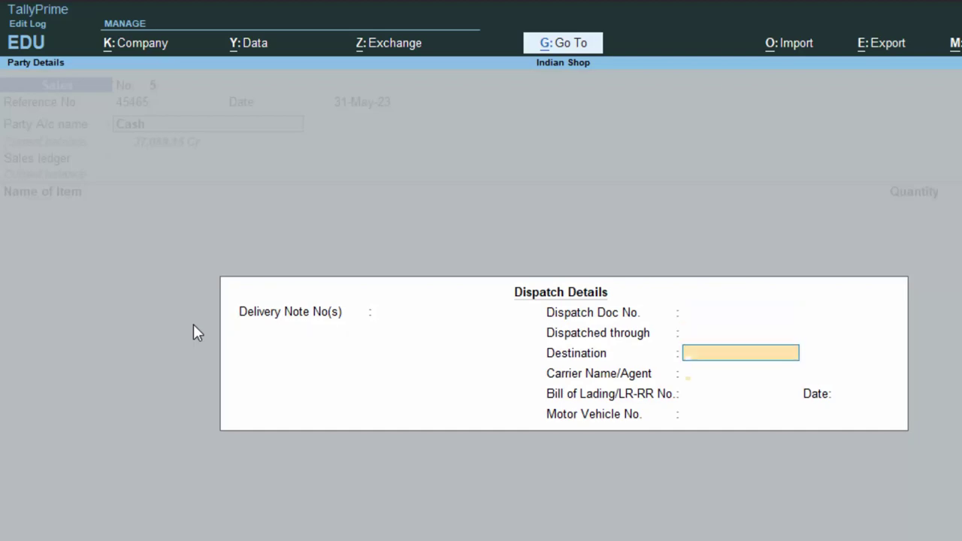
key(Return)
key(Return)
key(Return)
key(Return)
key(Return)
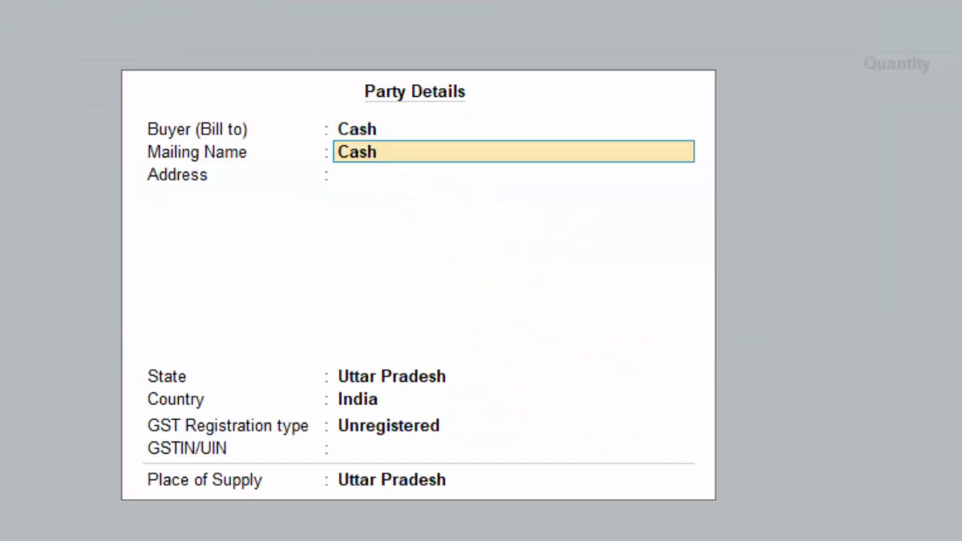
key(Return)
key(Return)
key(Return)
key(Return)
key(Up)
key(Return)
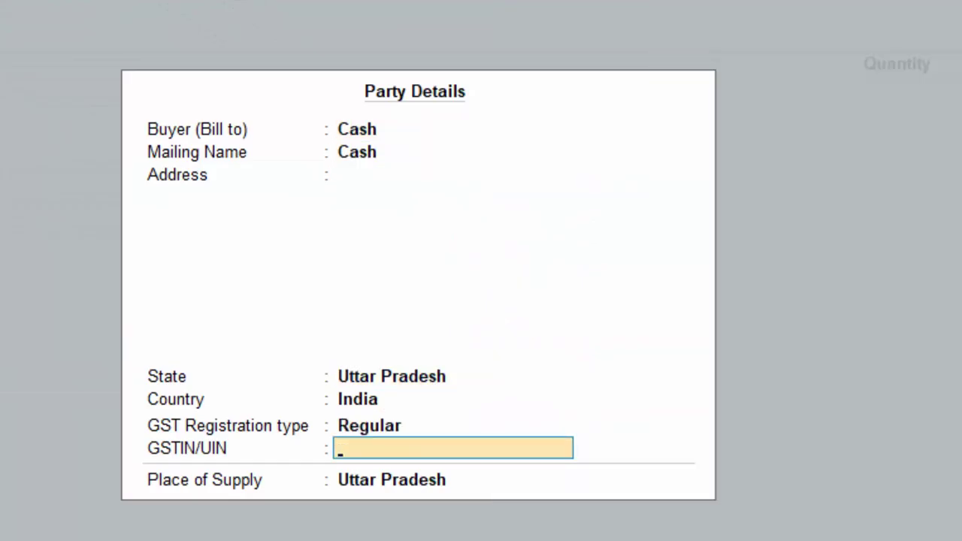
key(Return)
key(Return)
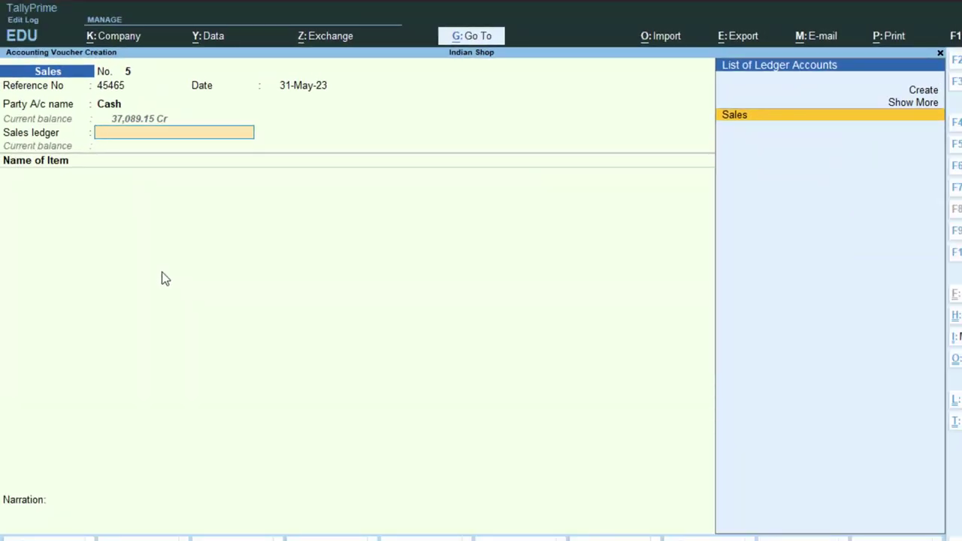
key(Return)
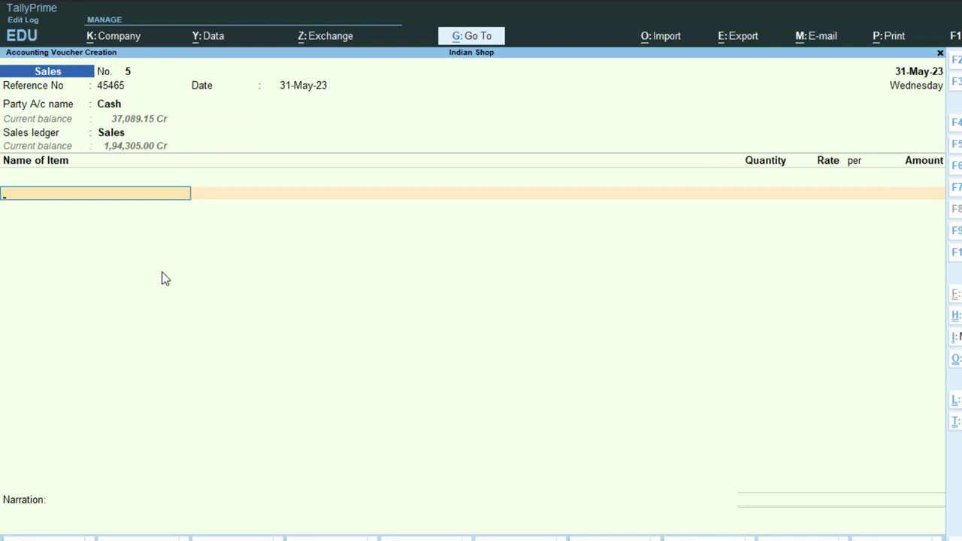
Step: Add Basmati as the item, 60 kg at 120 per kg (7,200.00)
text(k)
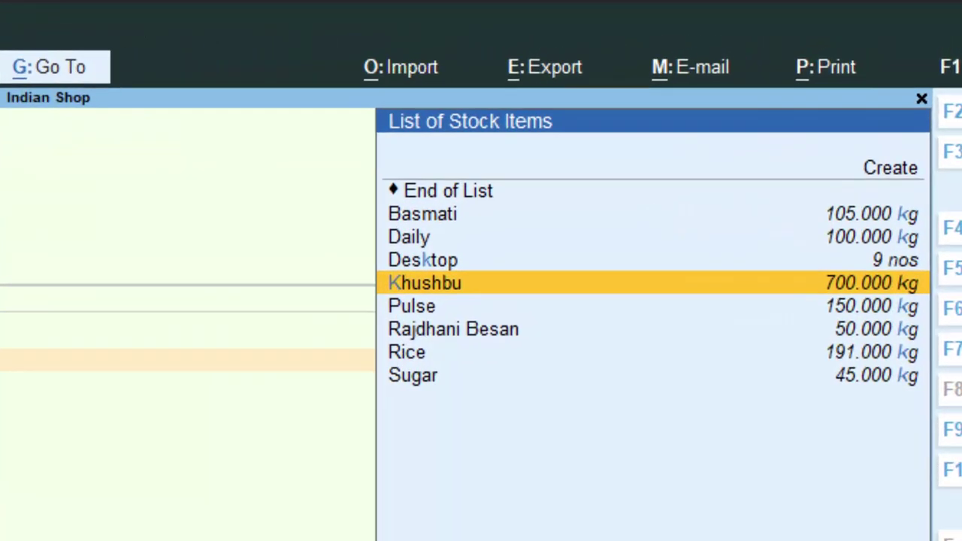
key(Up)
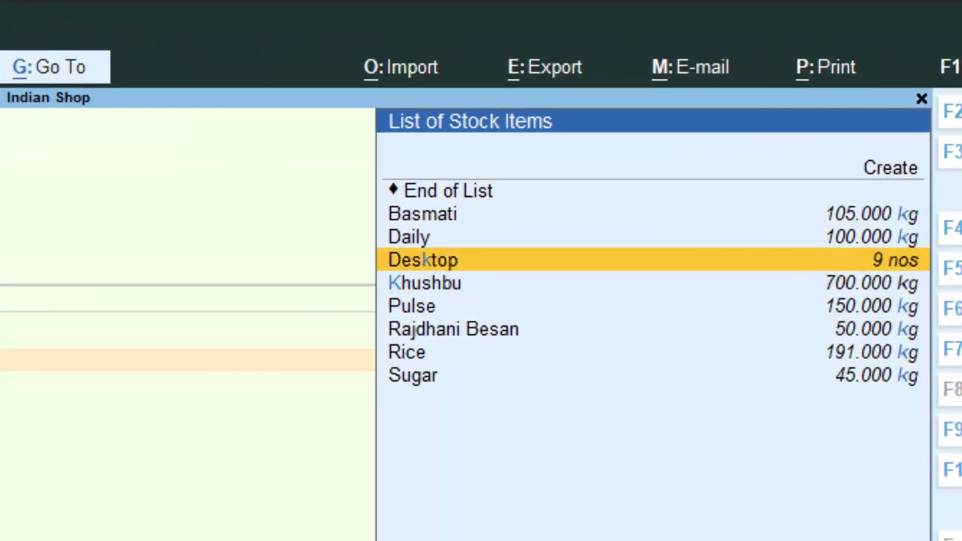
key(Up)
key(Up)
key(Return)
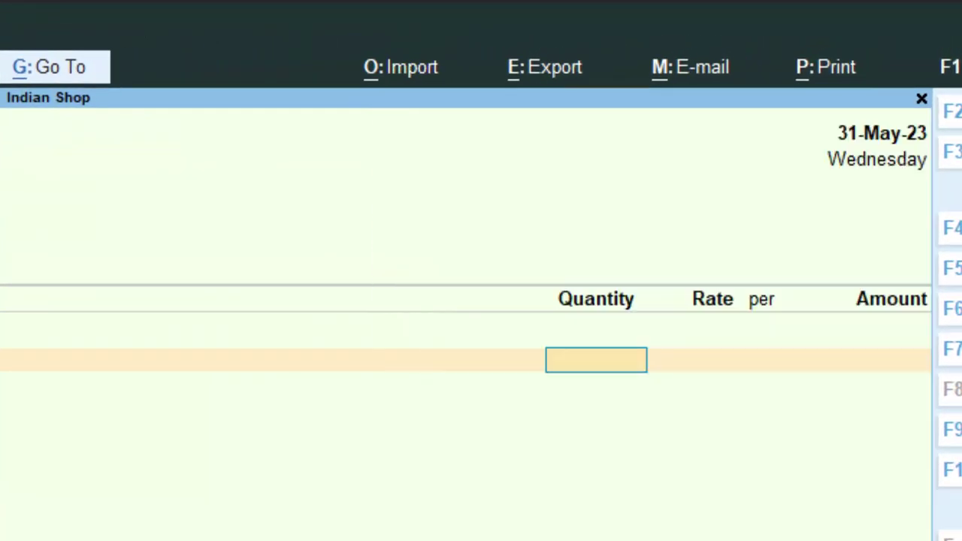
text(60)
key(Return)
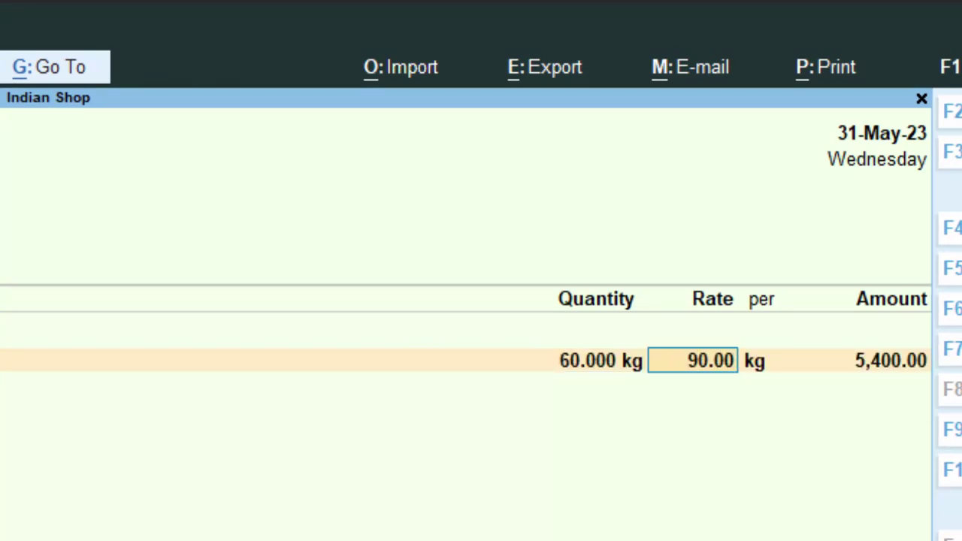
text(120)
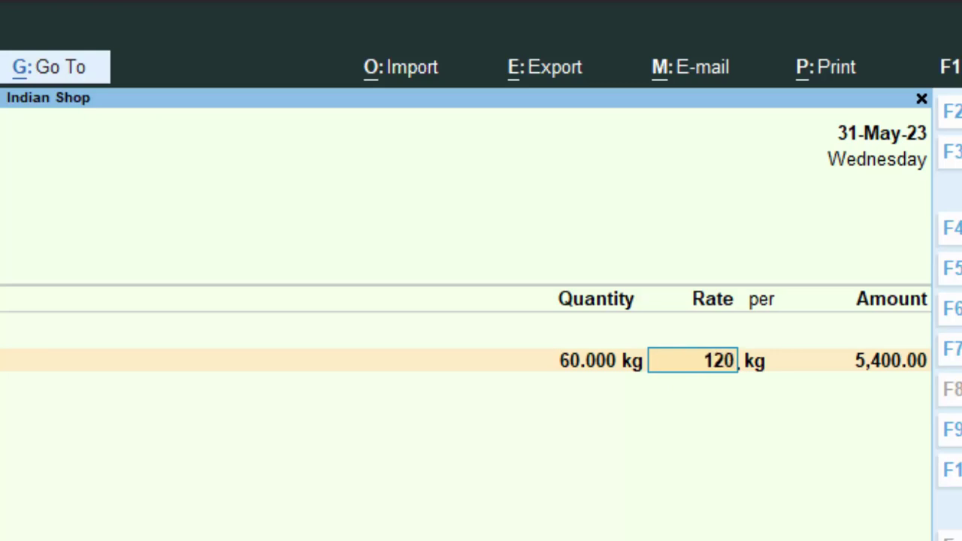
key(Return)
key(Return)
key(Return)
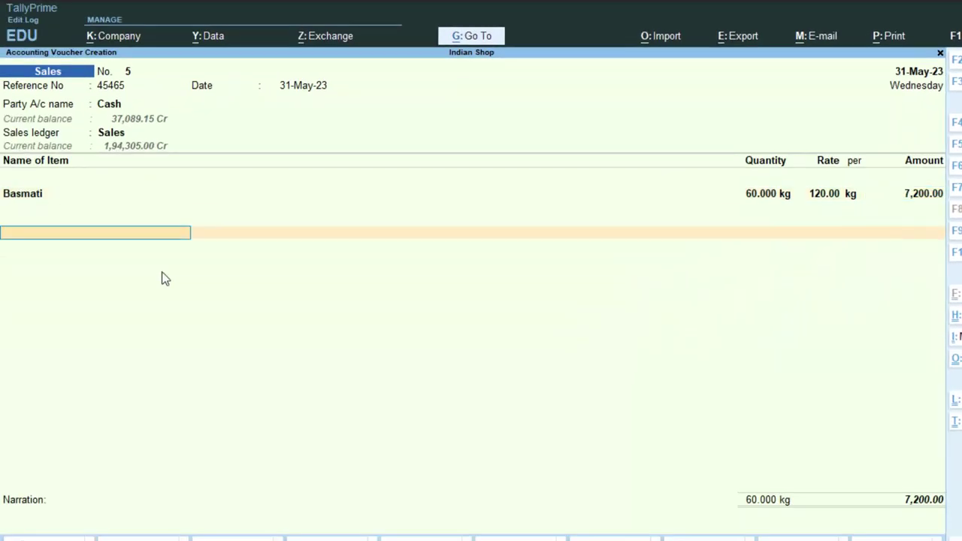
Step: Add Cgst and Sgst ledgers of 180.00 each, bringing the total to 7,560.00
key(Return)
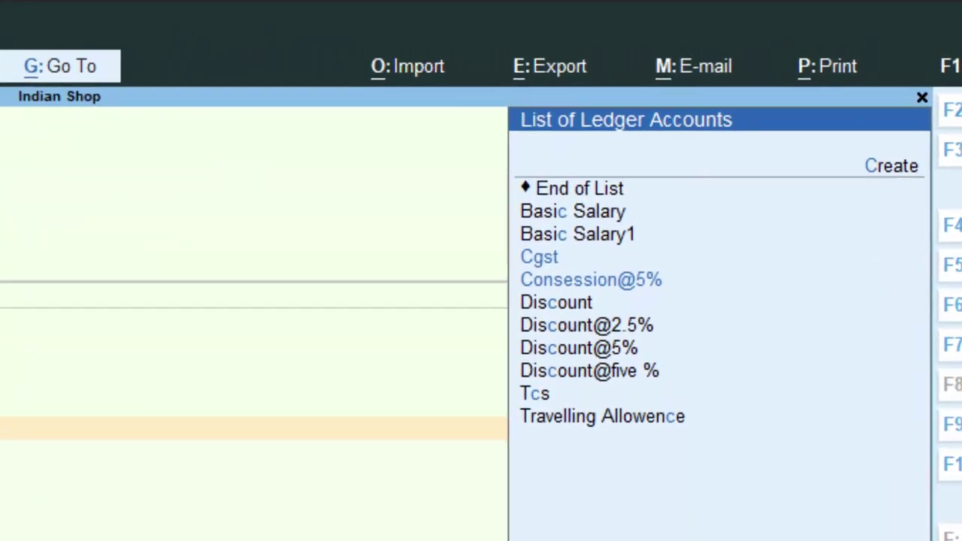
key(Down)
key(Down)
key(Down)
key(Return)
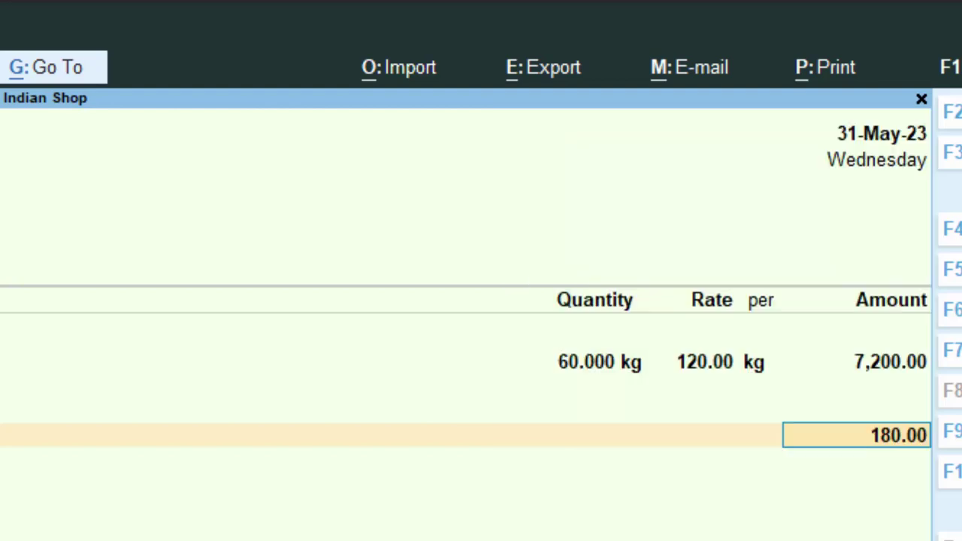
key(Return)
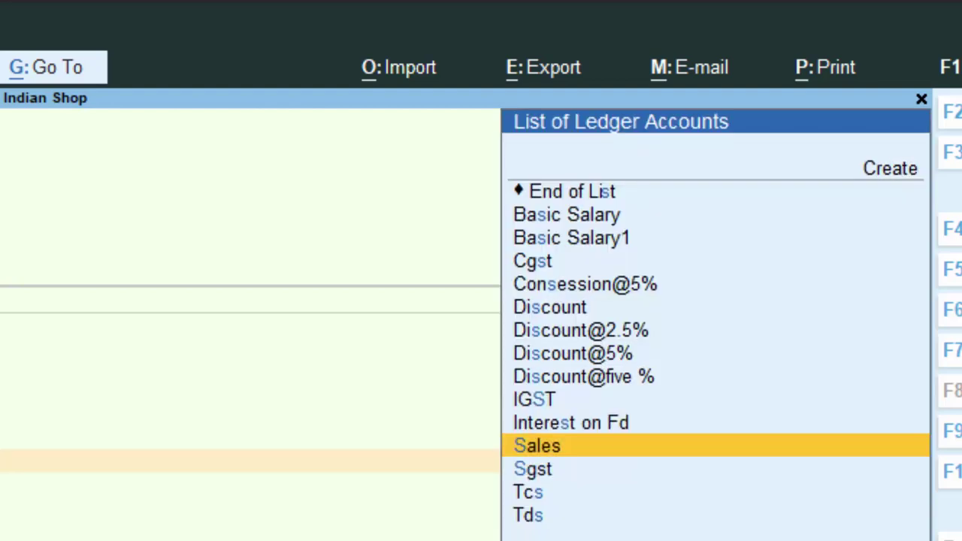
key(Down)
key(Return)
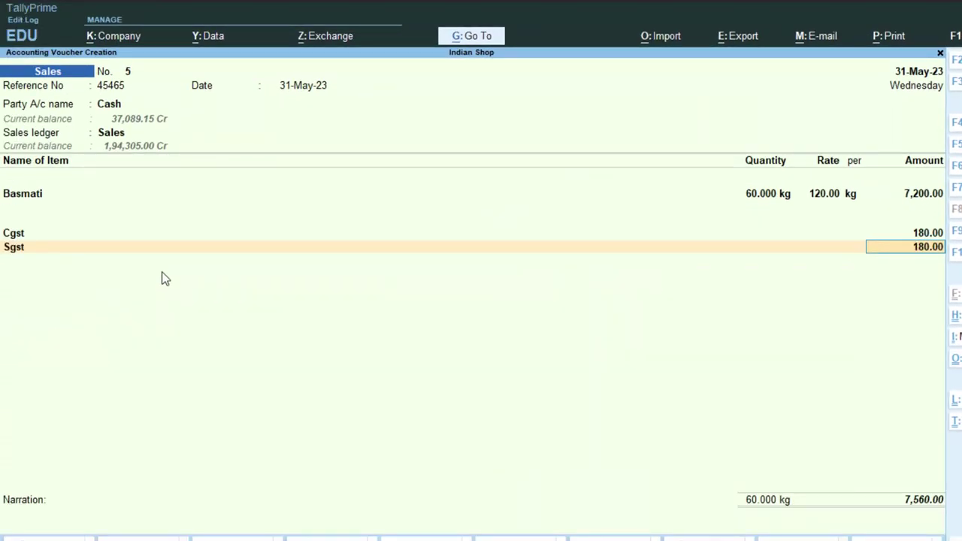
key(Return)
key(Return)
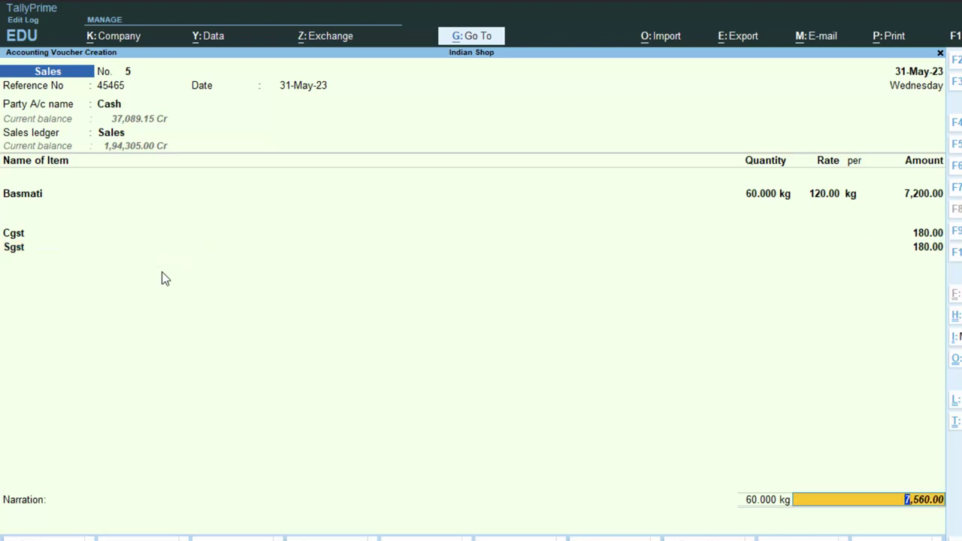
key(Return)
Step: Enter the narration 'The Goods have been sold with cash Rs7560'
text(Th)
text(e)
text( Go)
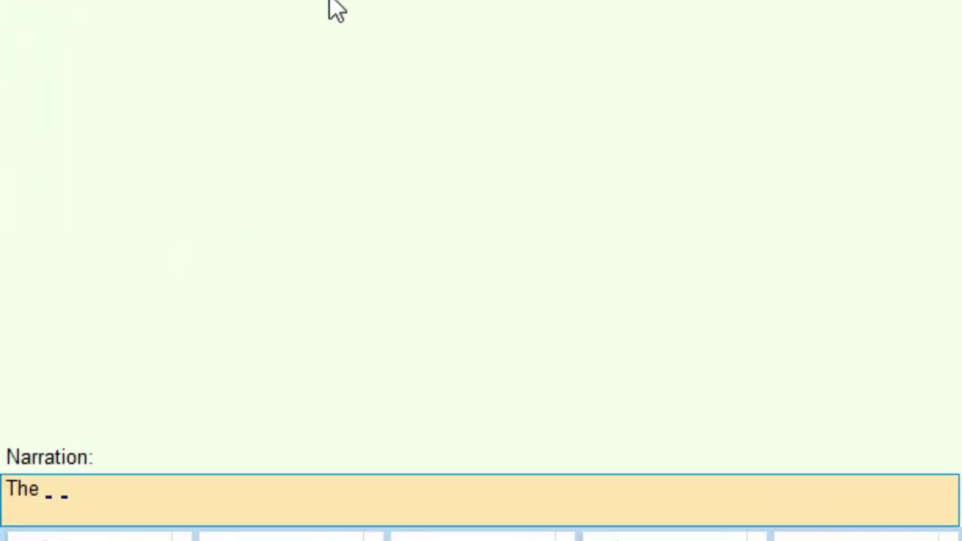
text(ods have)
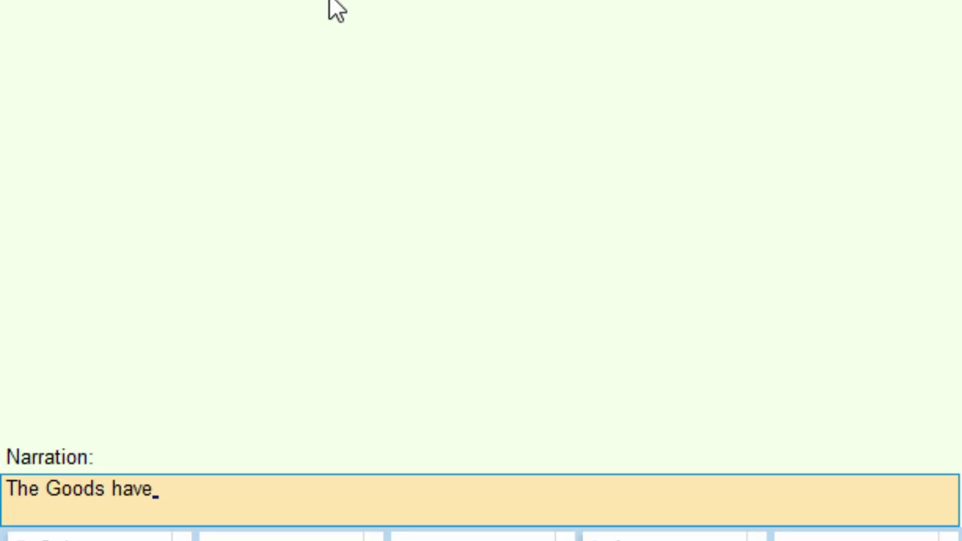
text( been sold )
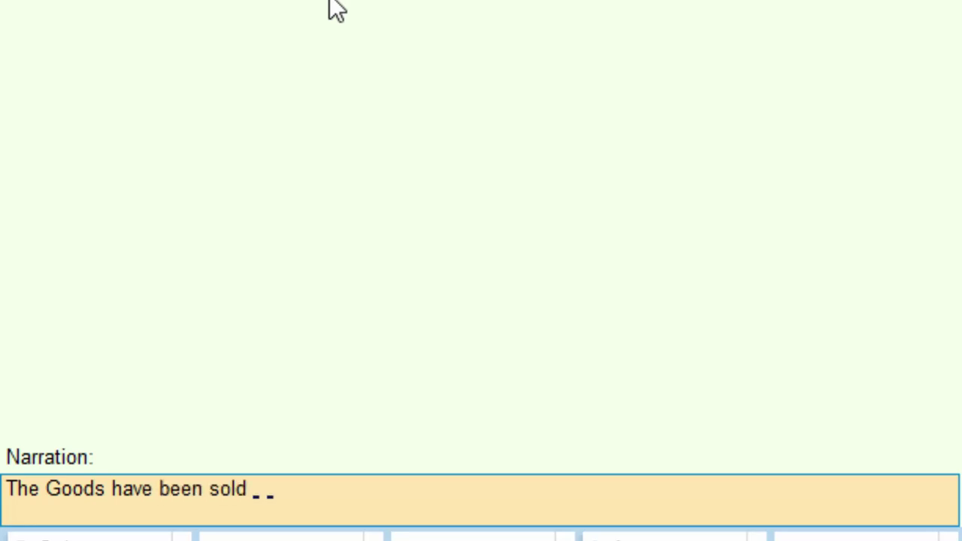
text(with cas)
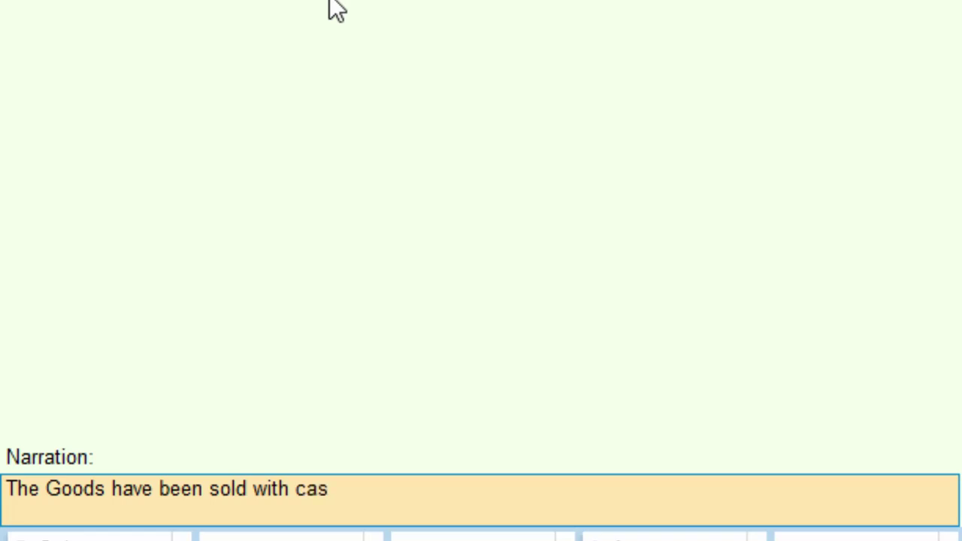
text(h Rs)
text(75)
text(6)
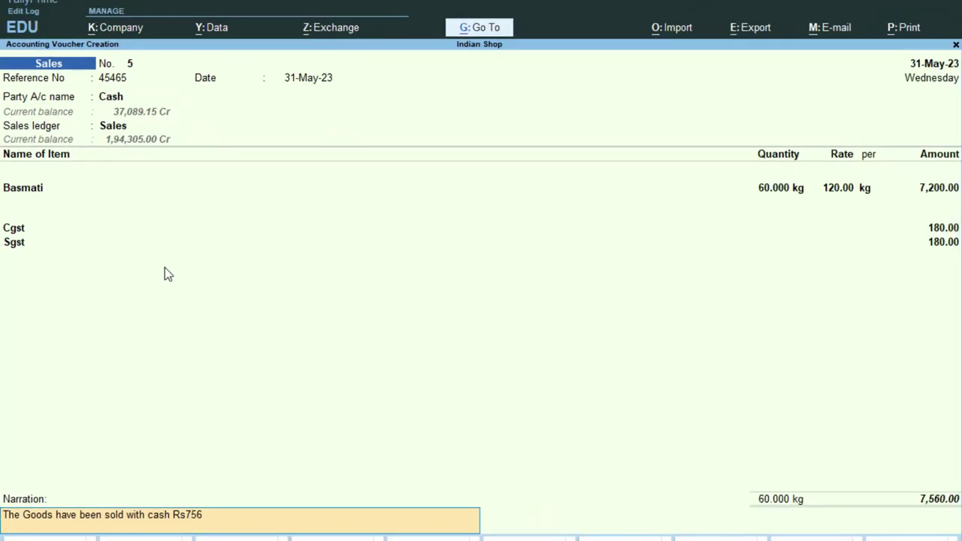
text(0)
Step: Save the Basmati cash sales voucher and quit back to the main menu
key(Return)
key(Return)
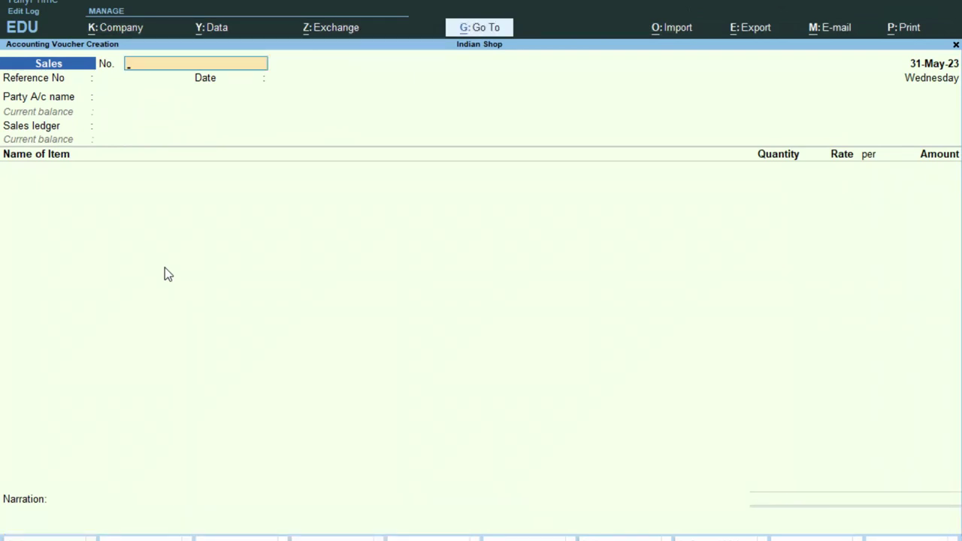
key(Escape)
key(Return)
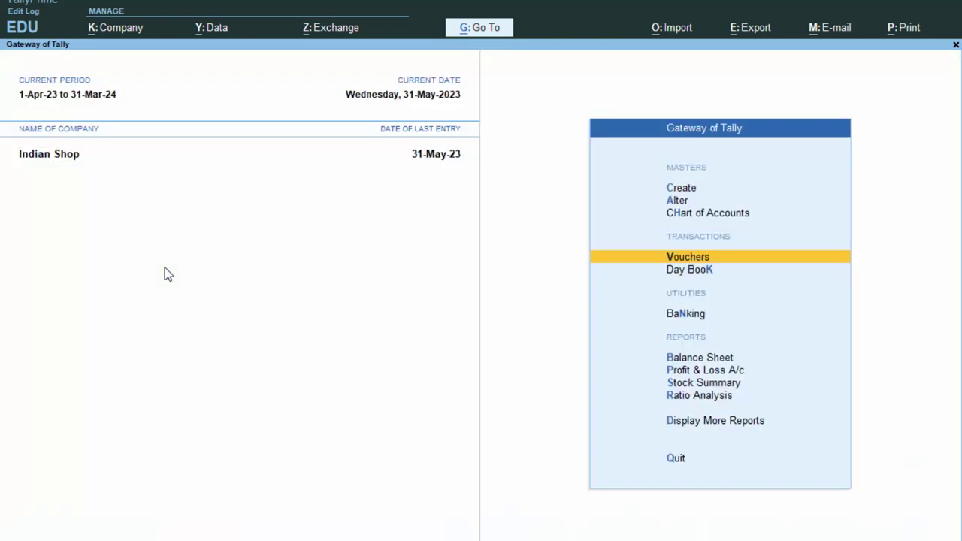
Step: Reopen the 7,560.00 Cash sales voucher 5 from the Day Book for alteration
key(d)
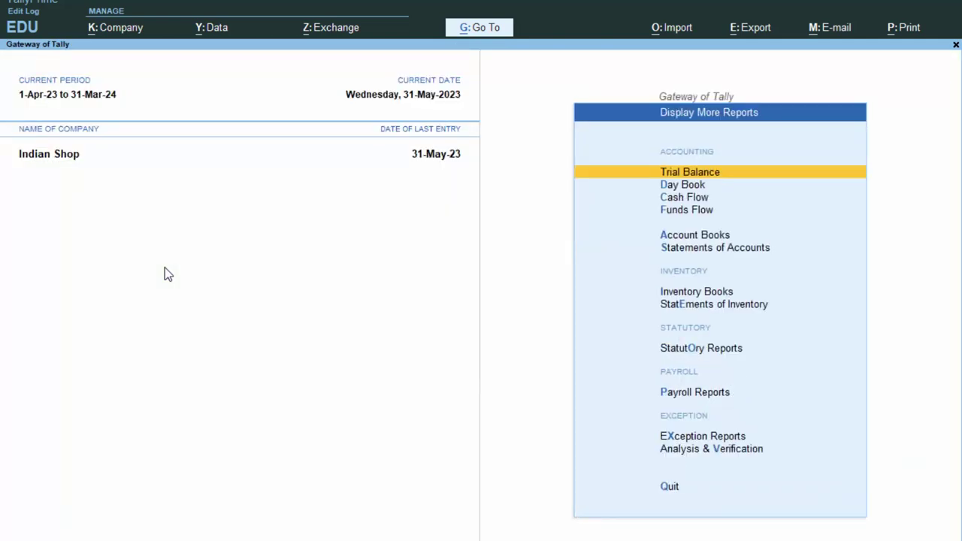
key(d)
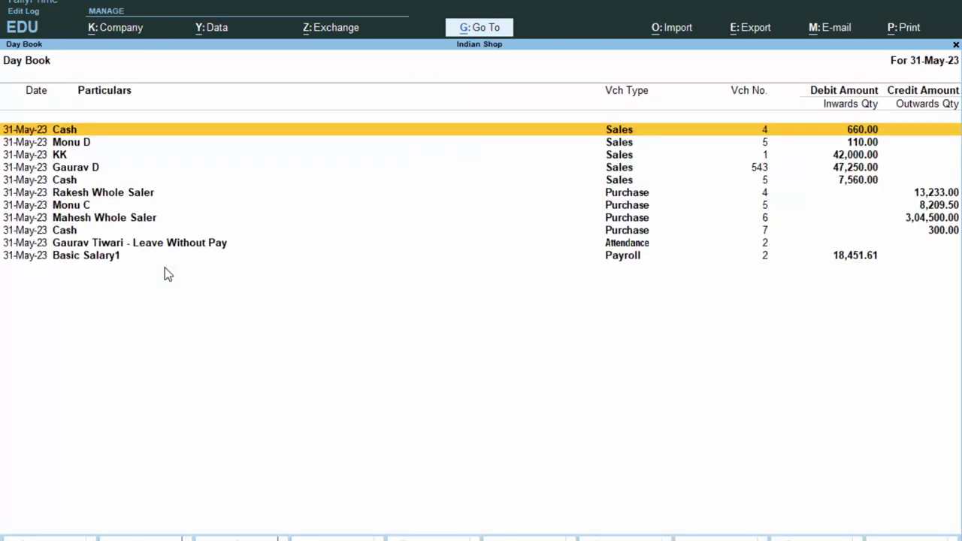
click(68, 182)
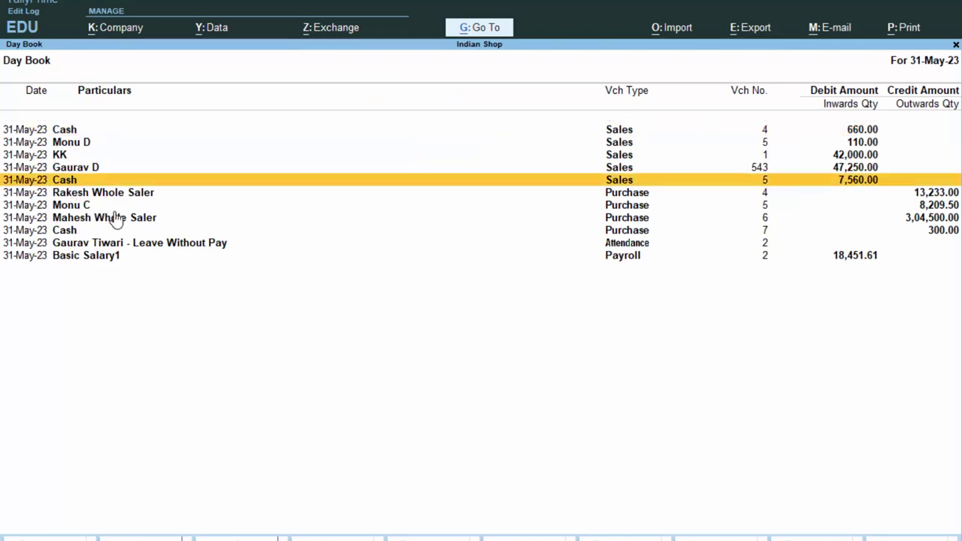
key(Return)
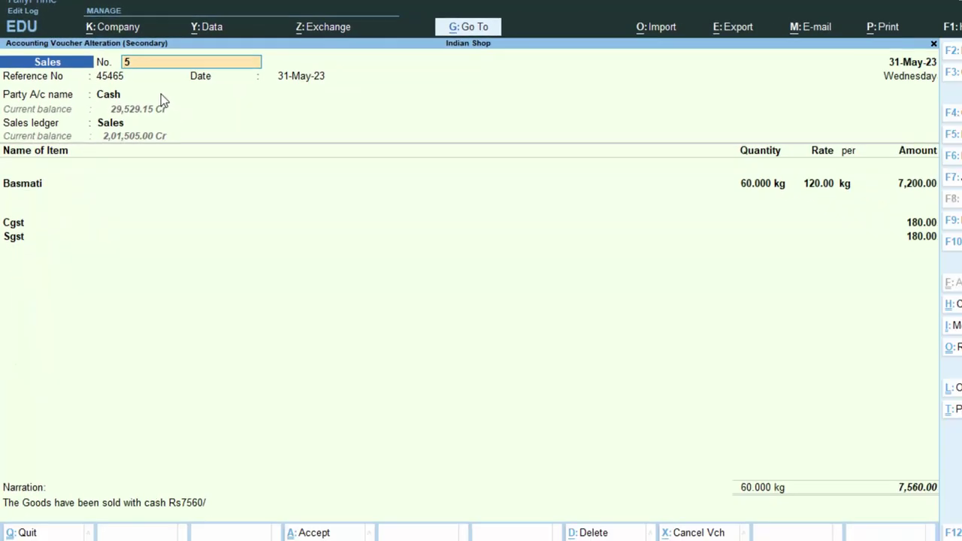
Step: Print-preview the current sales voucher 5 as a Tax Invoice totalling ₹7,560.00
key(alt+p)
key(Return)
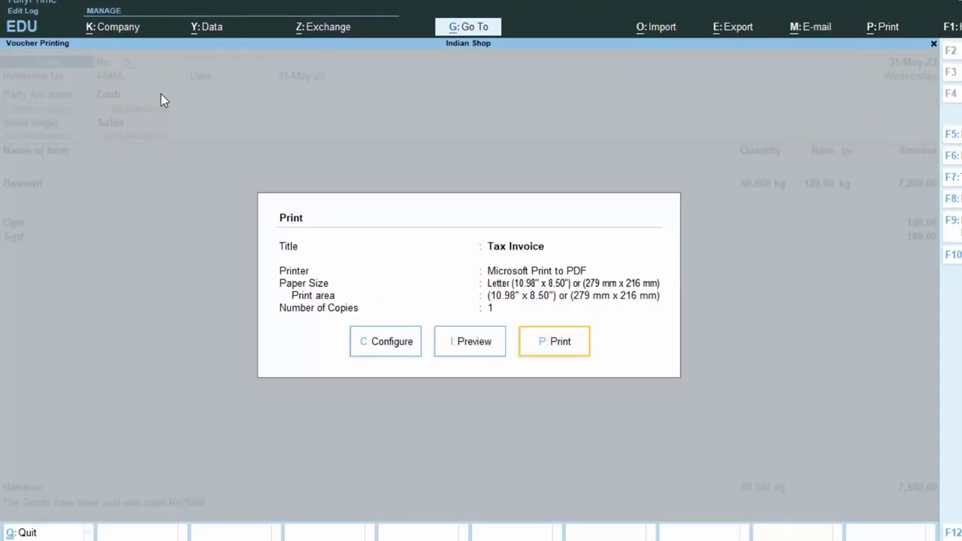
click(448, 345)
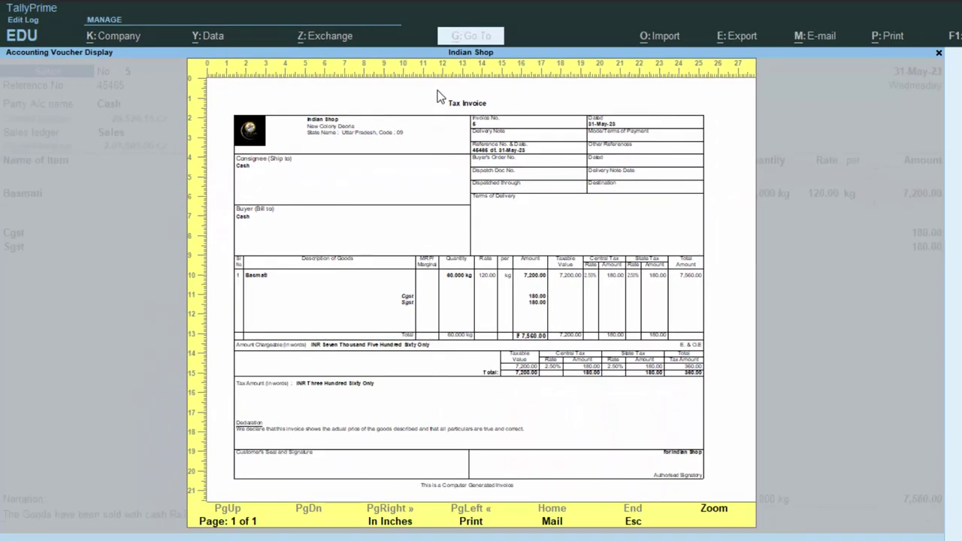
Step: Change the invoice title to 'Cash Memo', preview it, and return to the Print dialog
key(Escape)
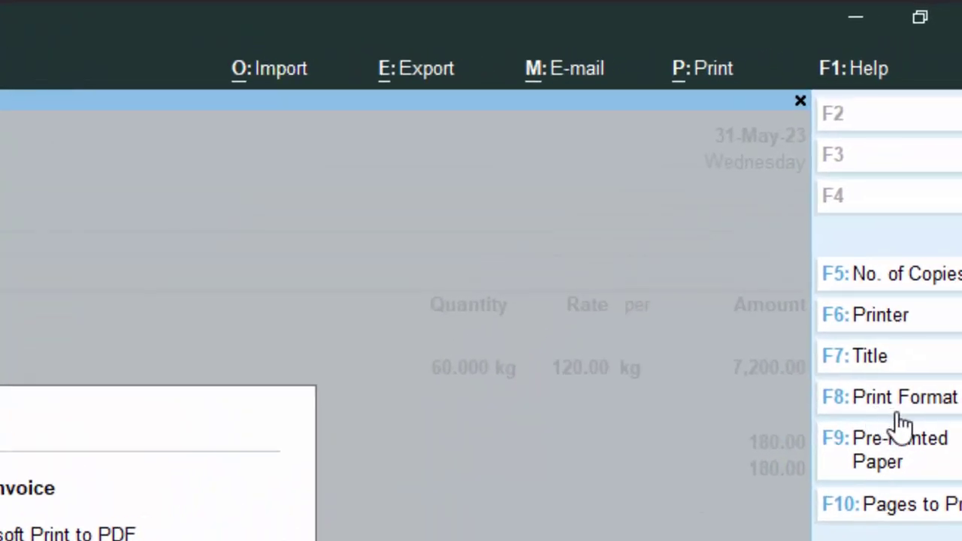
click(859, 368)
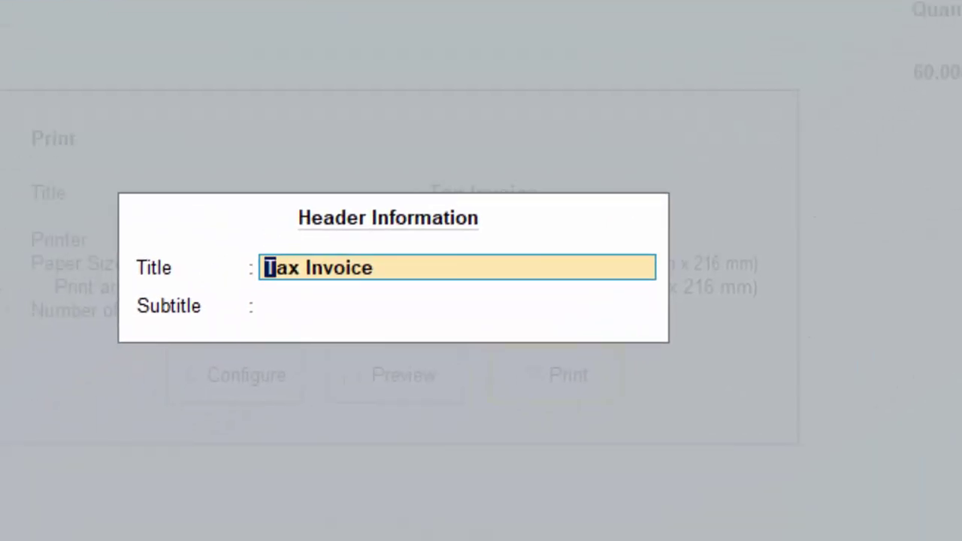
text(Ca)
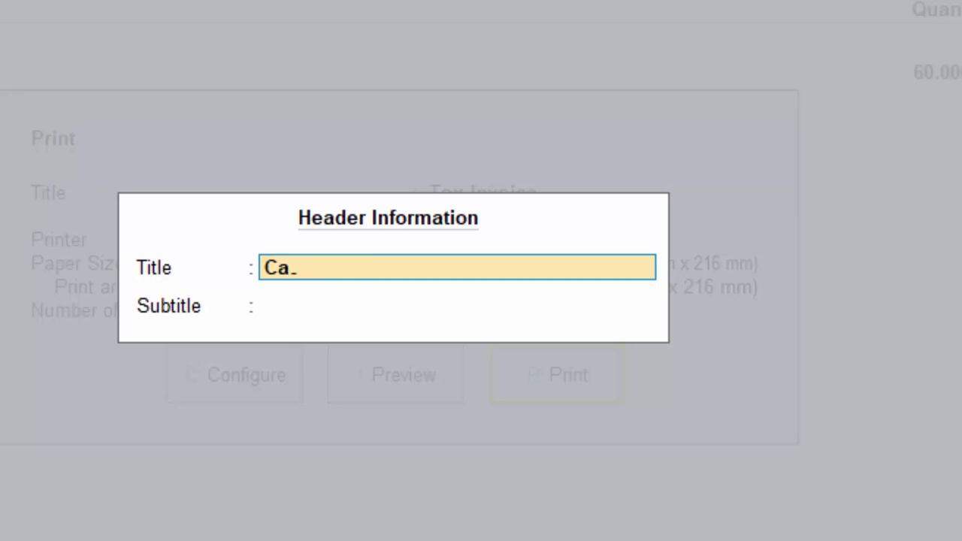
text(sh Memo)
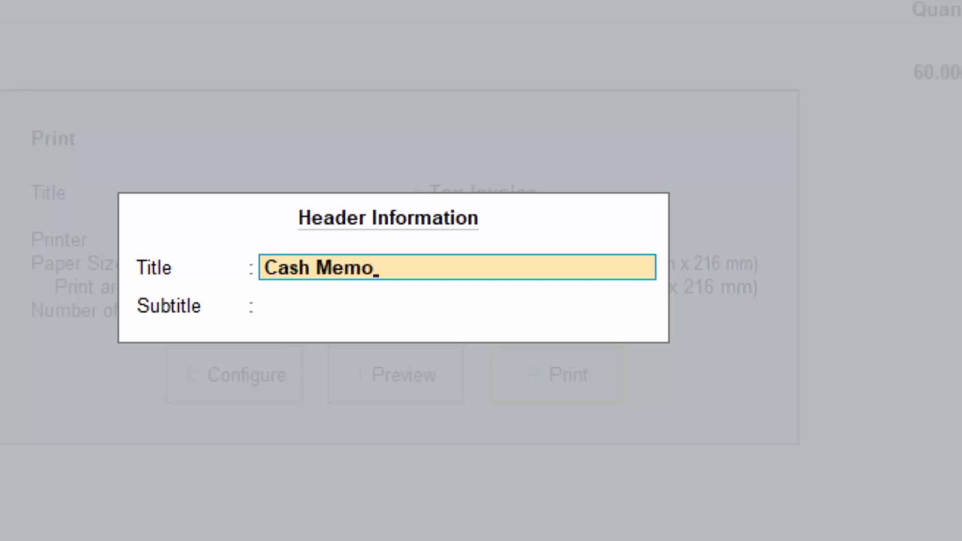
key(Return)
key(Return)
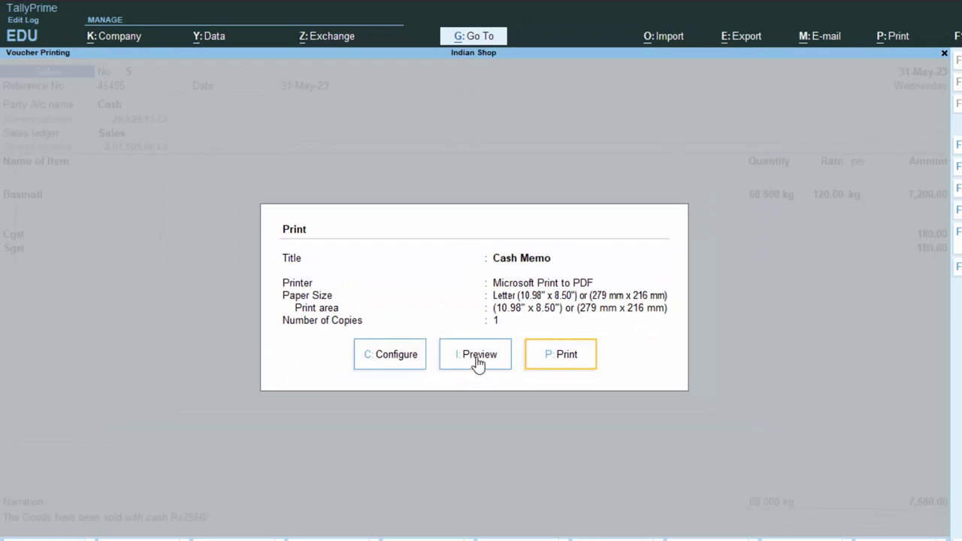
click(466, 358)
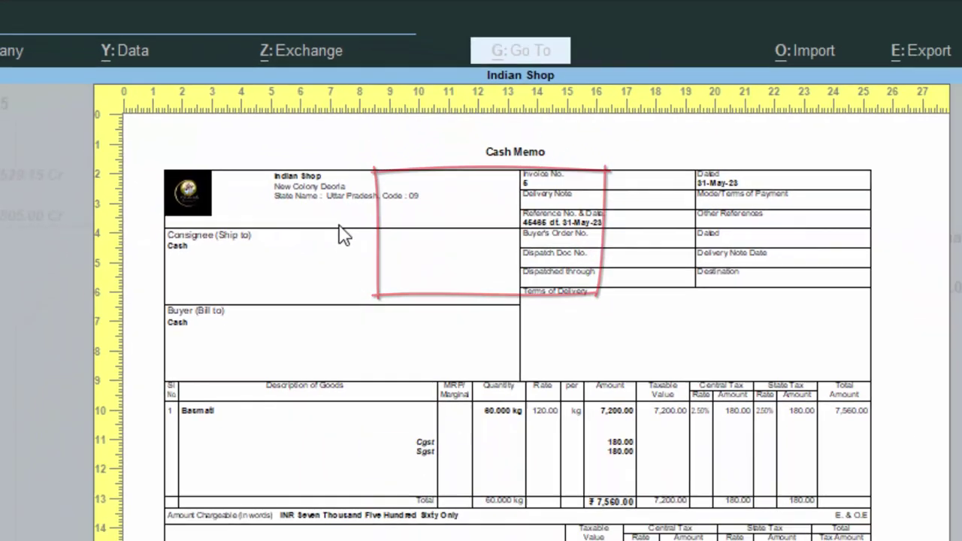
key(Escape)
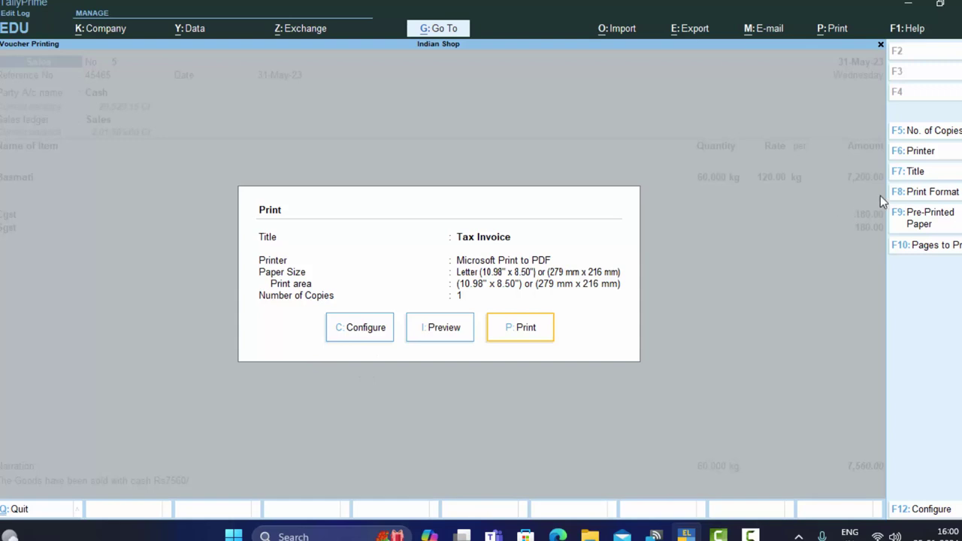
Step: Change the invoice title to 'Credit Invoice', preview it, and zoom in on the preview
click(907, 171)
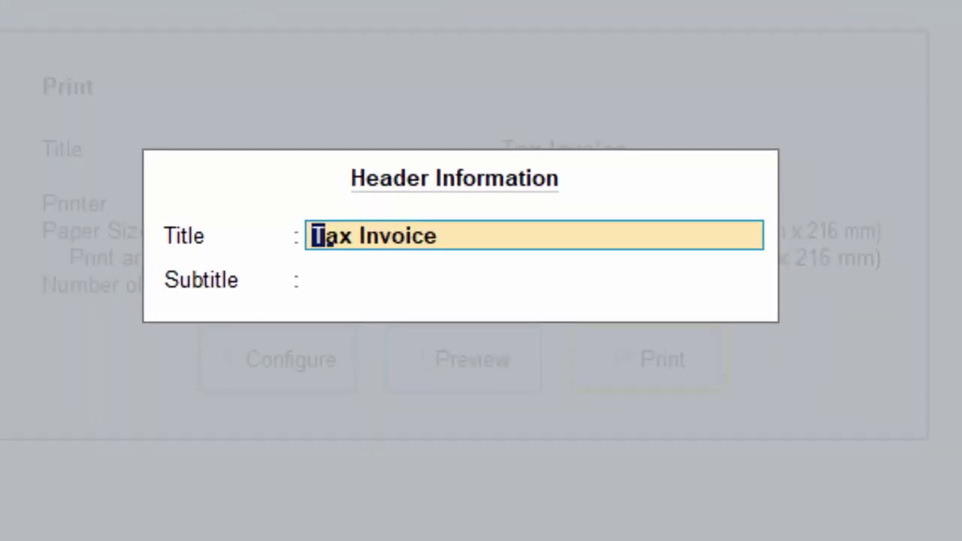
text(Credit)
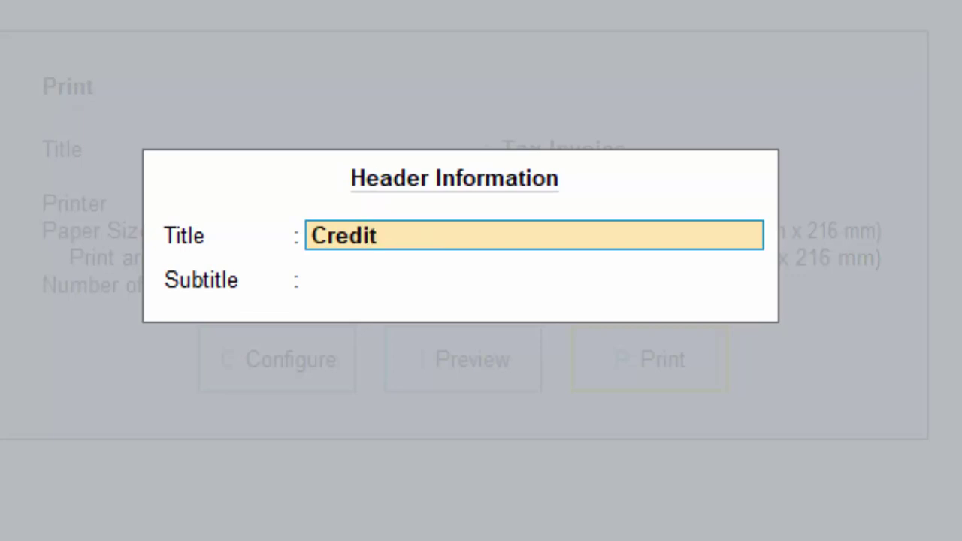
text( Invoic)
text(e)
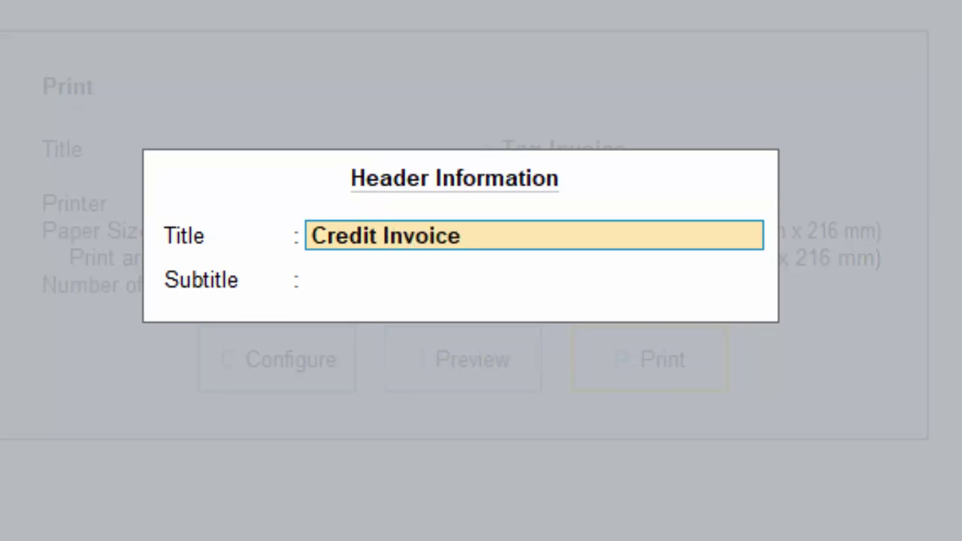
key(Return)
key(Return)
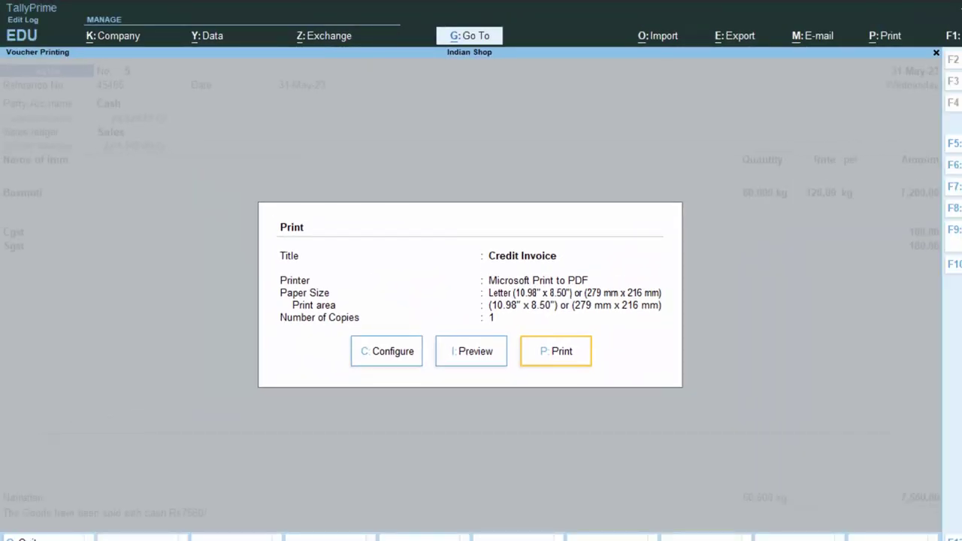
click(466, 352)
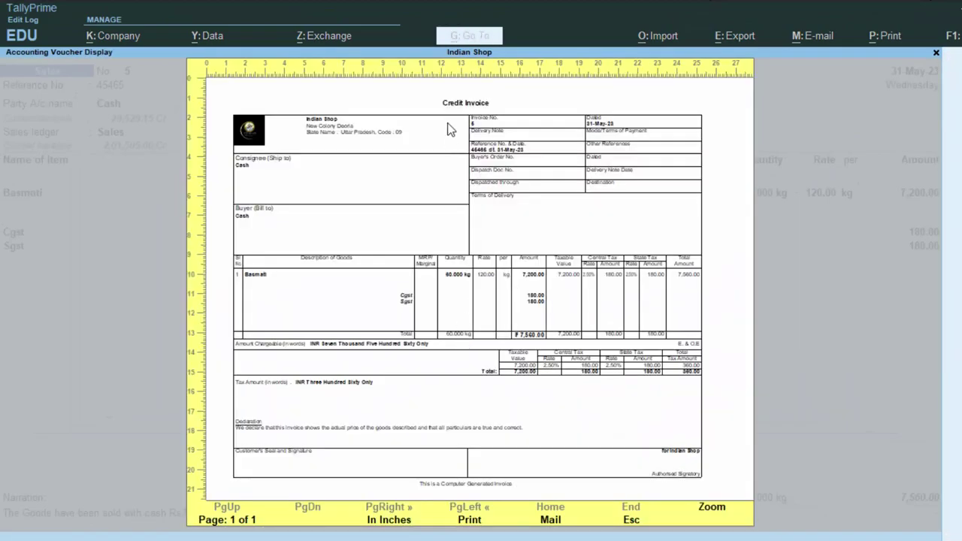
click(715, 519)
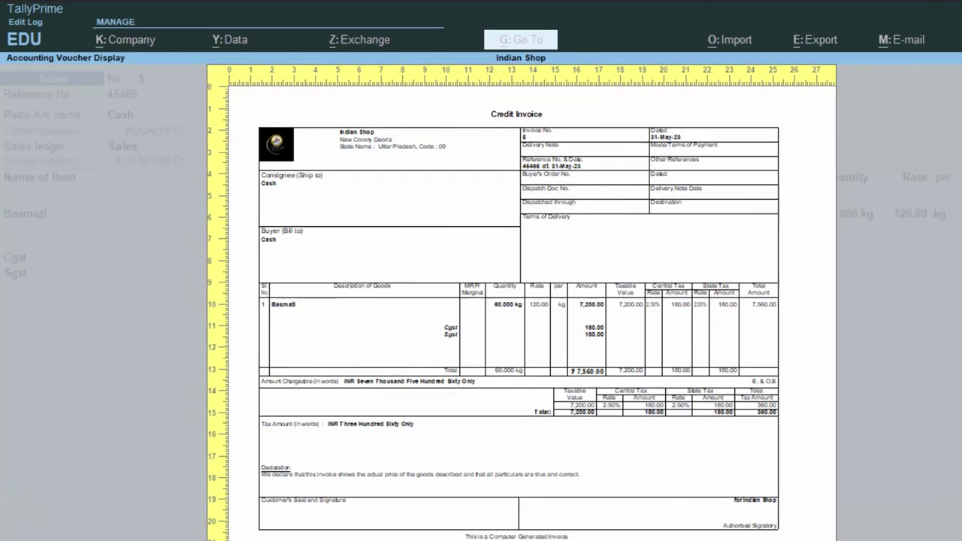